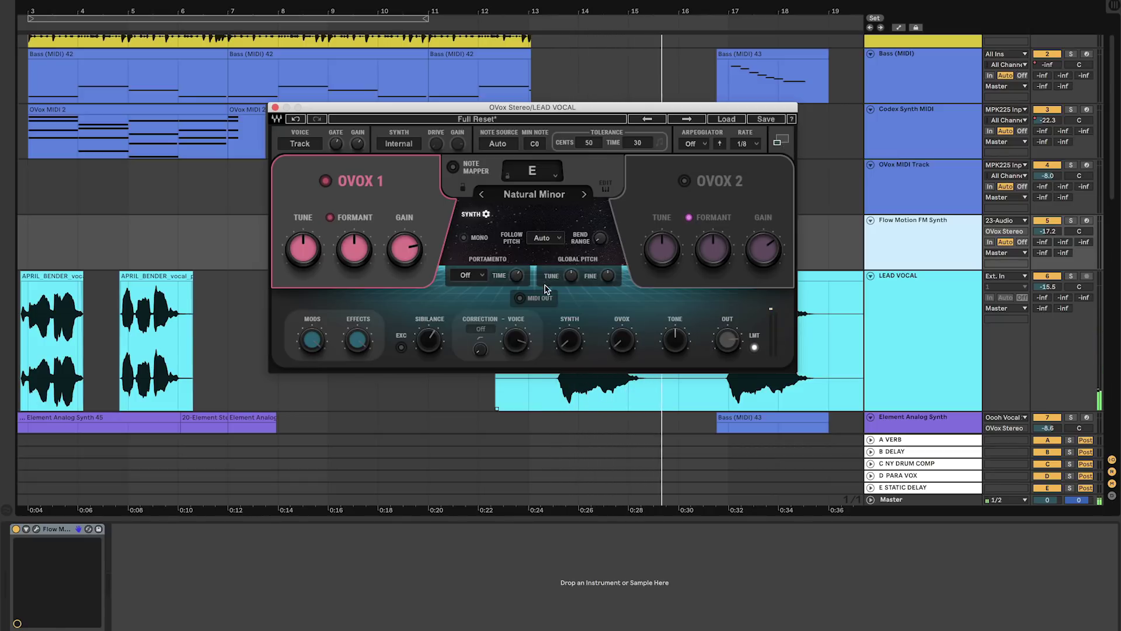
Step: Enable MIDI OUT in the lead vocal's OVox, then show the Flow Motion FM Synth window
left_click(519, 299)
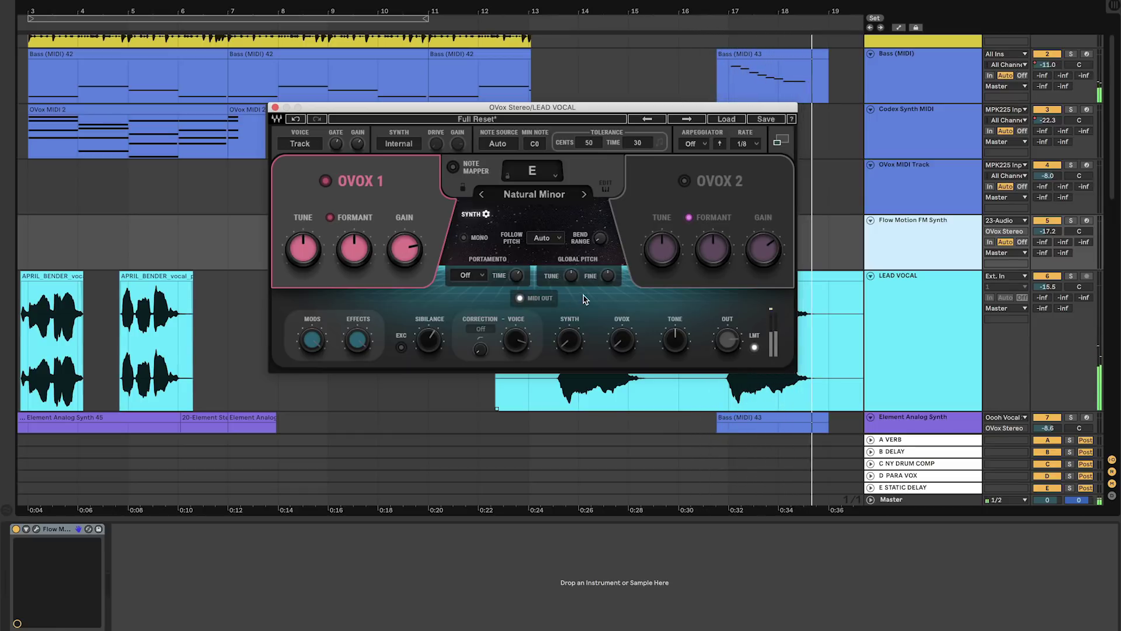
left_click(632, 377)
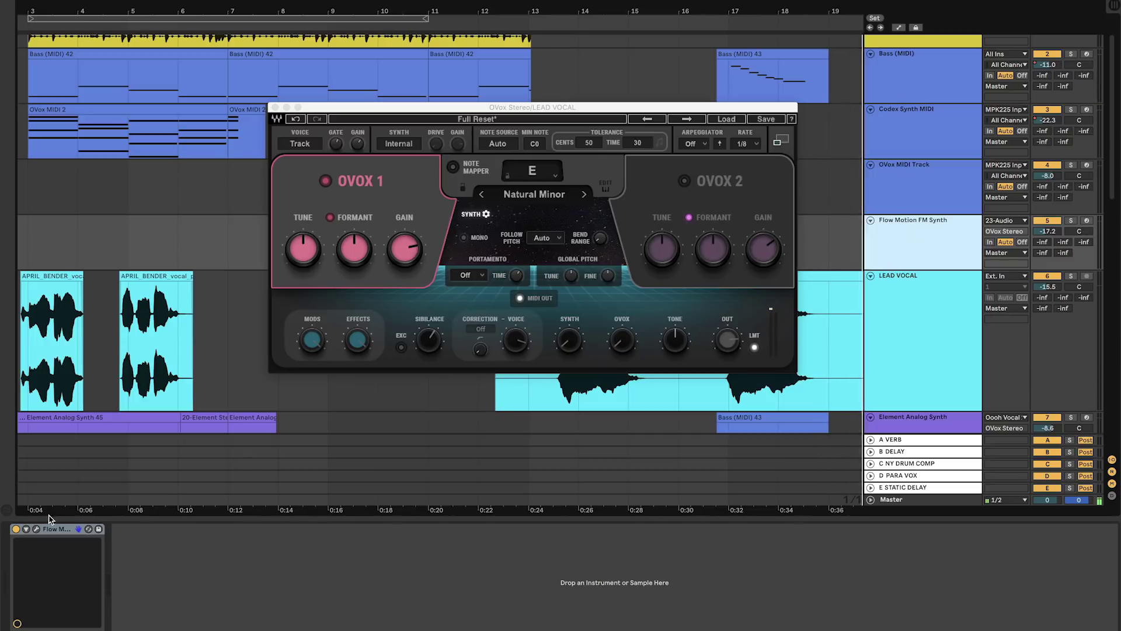
left_click(36, 529)
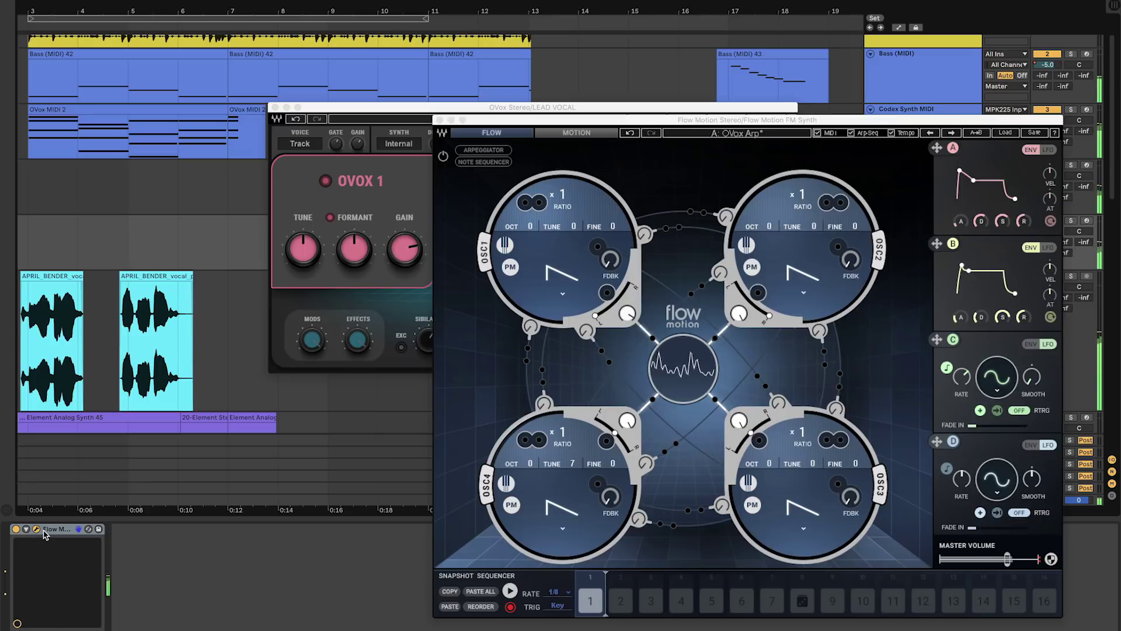
Step: Close the Flow Motion FM Synth window and bring the OVox plugin window to the front
left_click(439, 119)
left_click(780, 142)
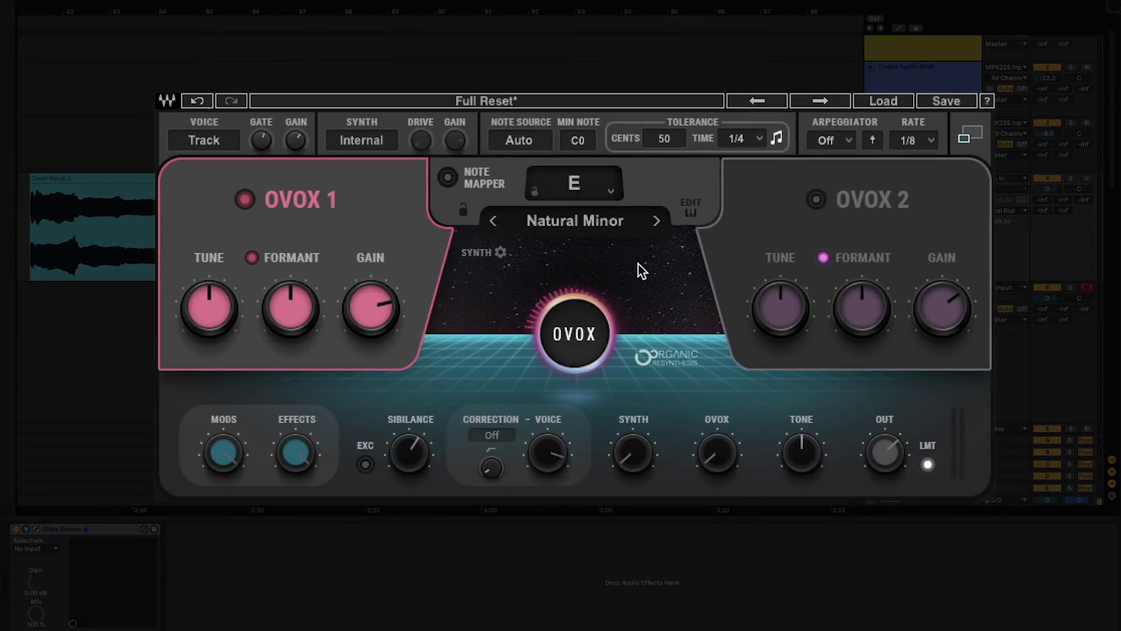
Step: Switch on MIDI OUT in the SYNTH settings of the LEAD VOCAL OVox
left_click(501, 254)
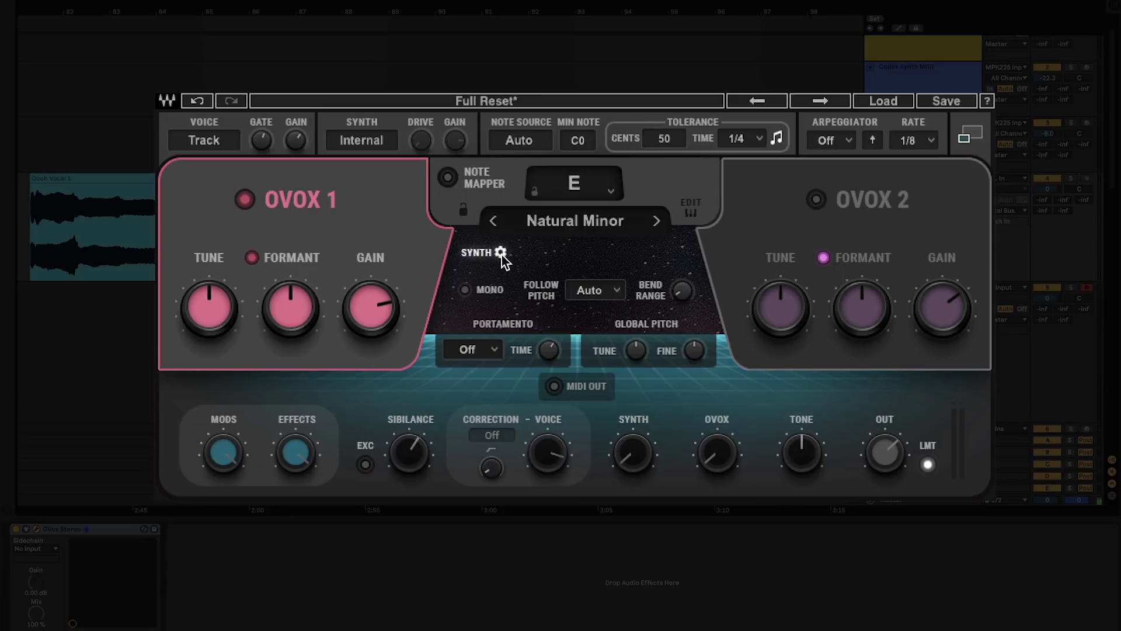
left_click(553, 385)
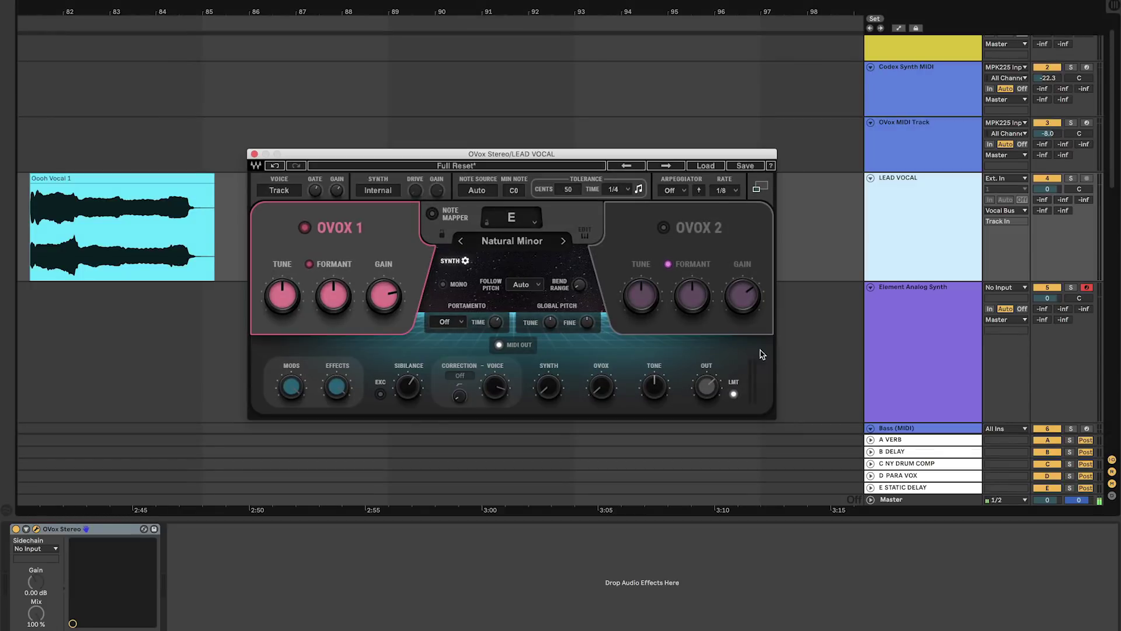
Step: Select the Element Analog Synth track, view its plugin window, then close it
left_click(926, 348)
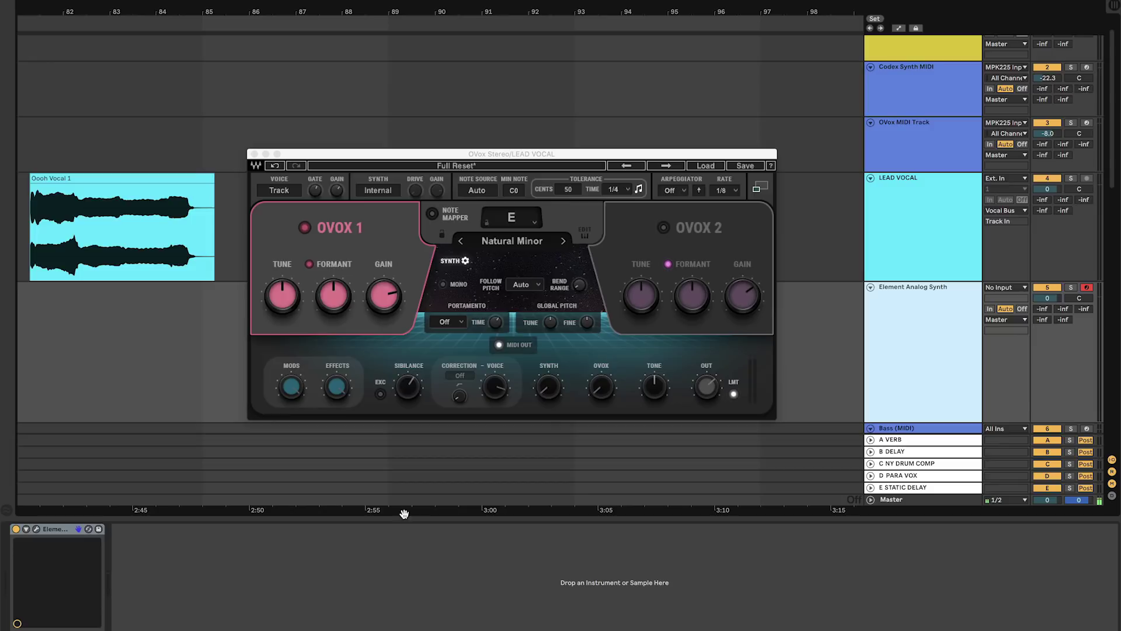
left_click(37, 528)
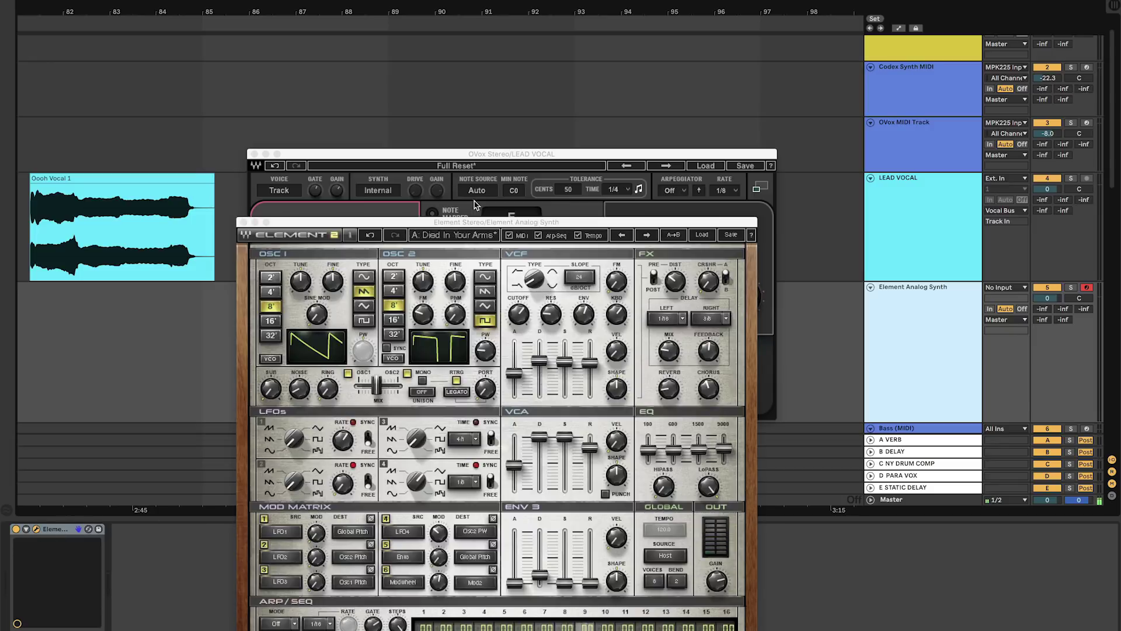
left_click_drag(478, 218, 493, 187)
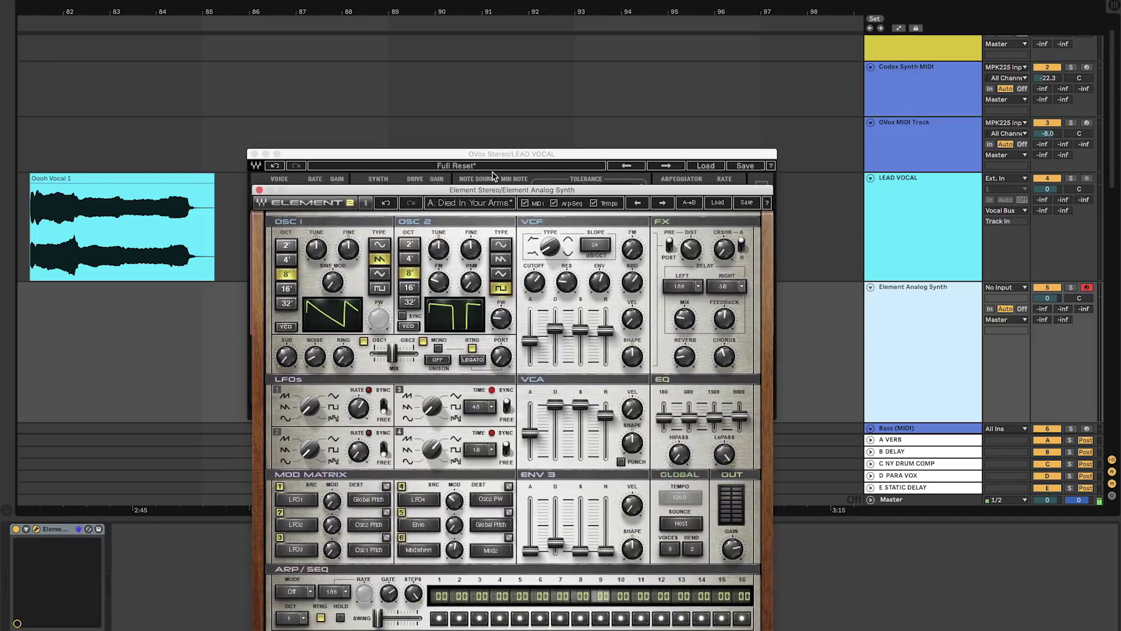
left_click(259, 191)
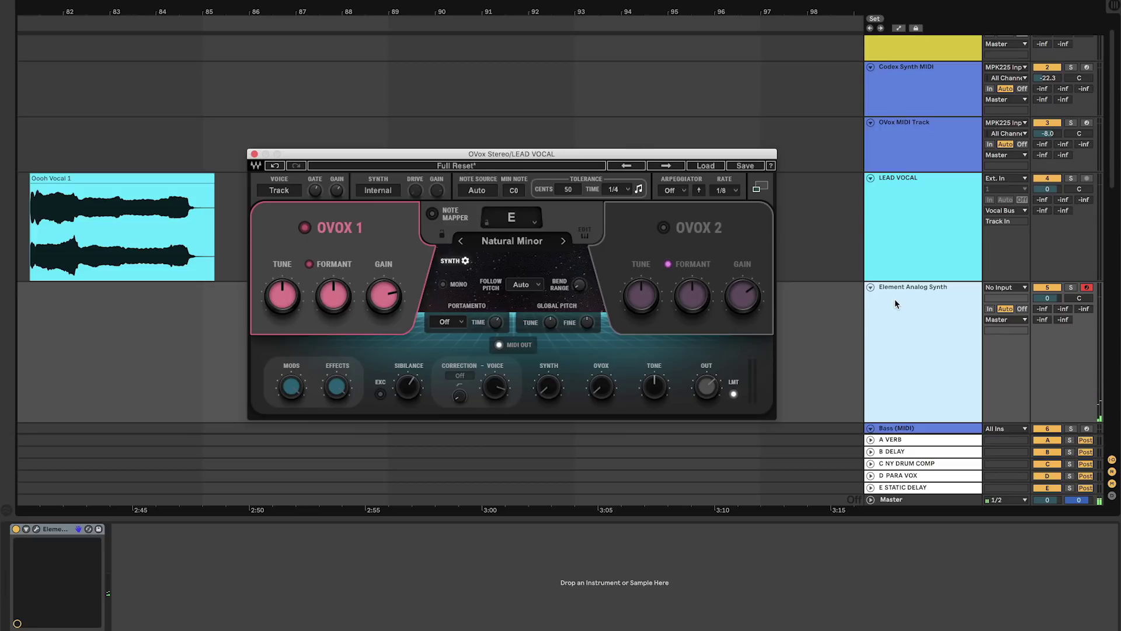
Step: Set Element Analog Synth's MIDI From to LEAD VOCAL with channel OVox Stereo
left_click(1005, 288)
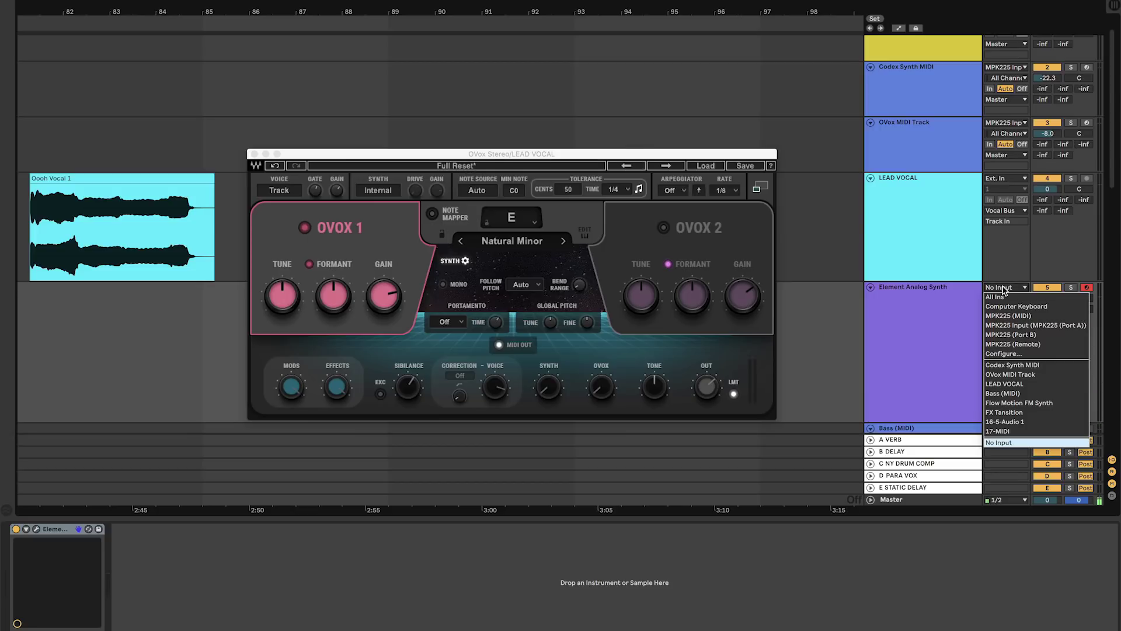
left_click(1010, 385)
left_click(914, 378)
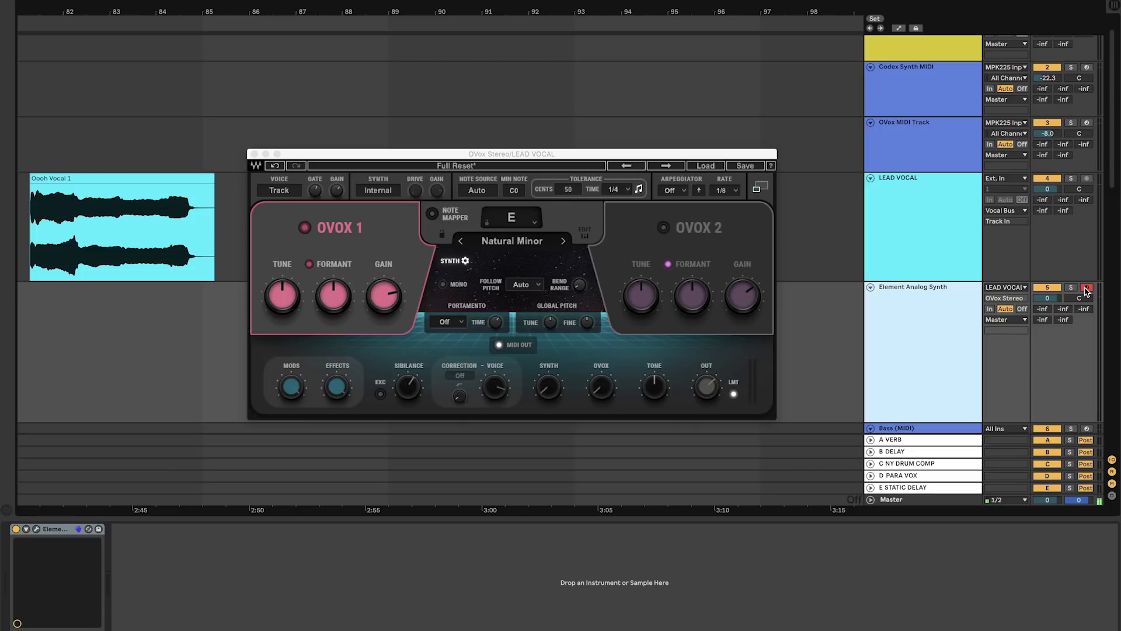
left_click(518, 259)
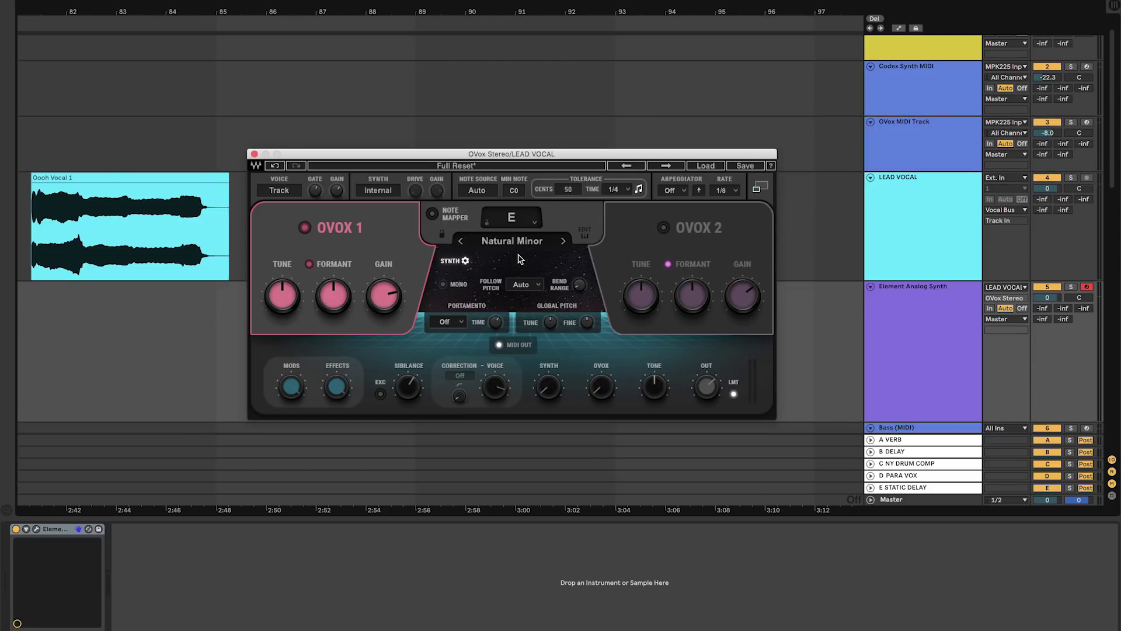
Step: Start recording with F9 and drag OVox's Tolerance CENTS value to 60
key("F9")
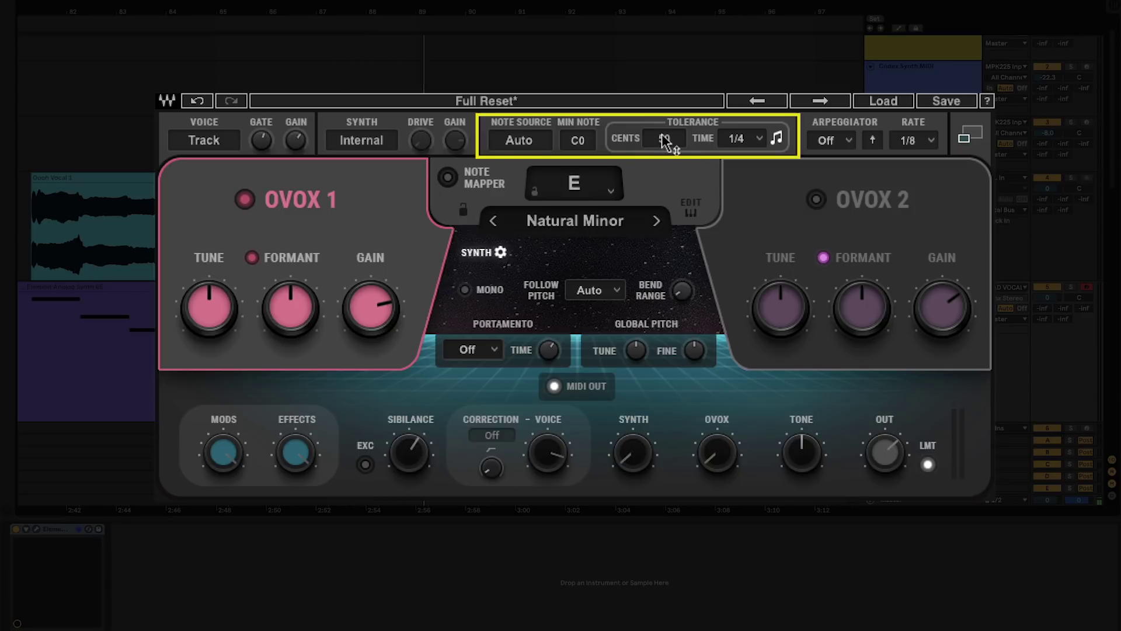
left_click_drag(661, 134, 655, 118)
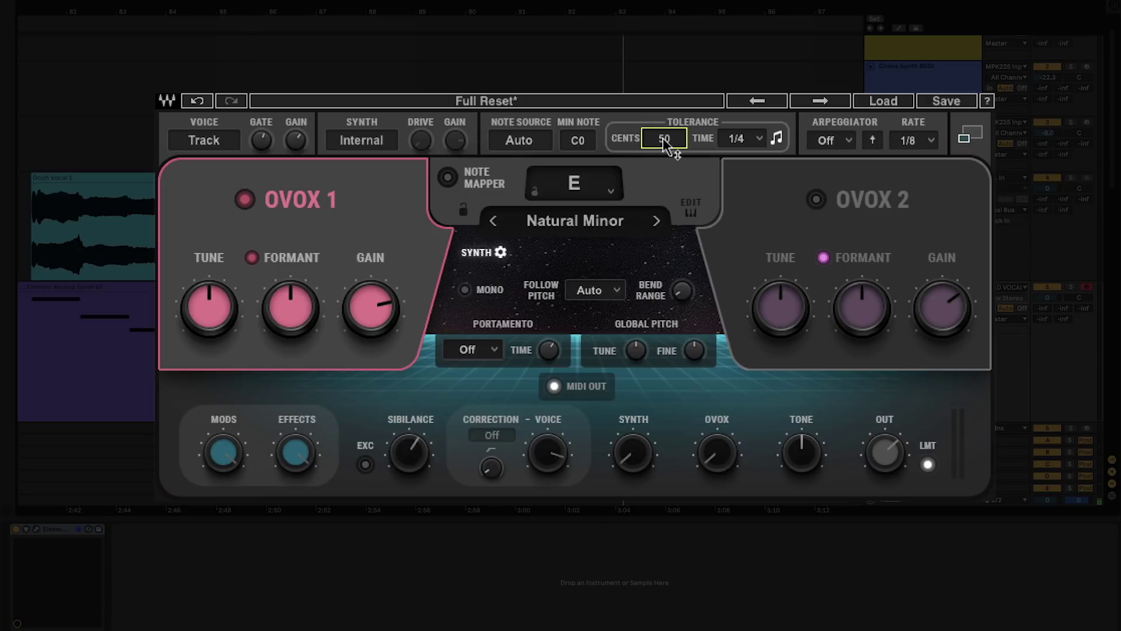
left_click_drag(664, 141, 675, 132)
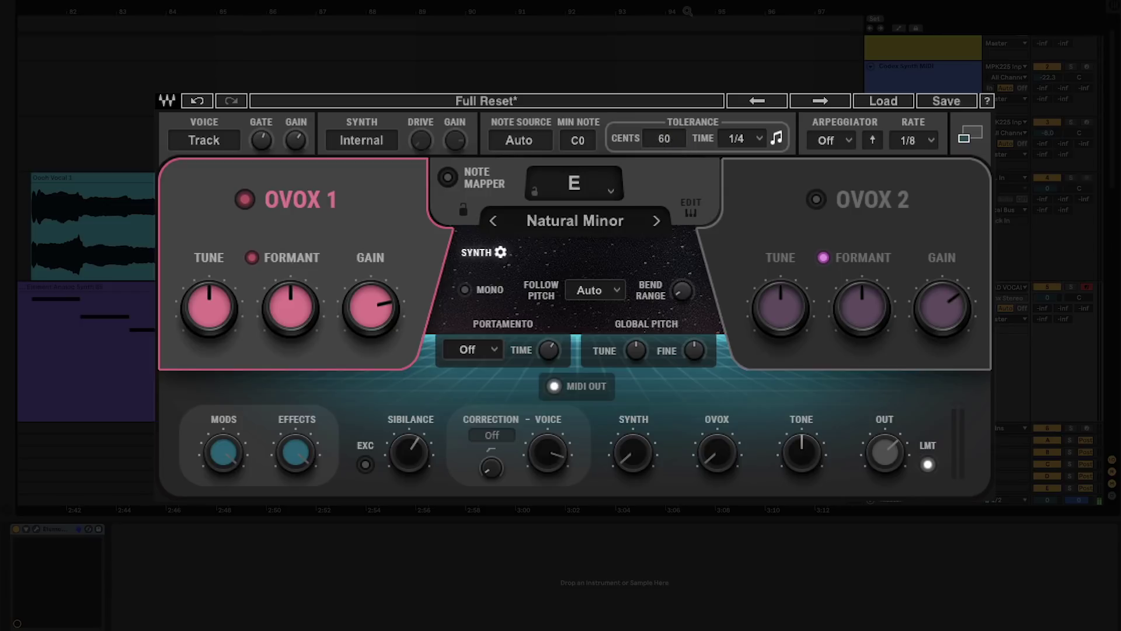
left_click_drag(688, 11, 496, 7)
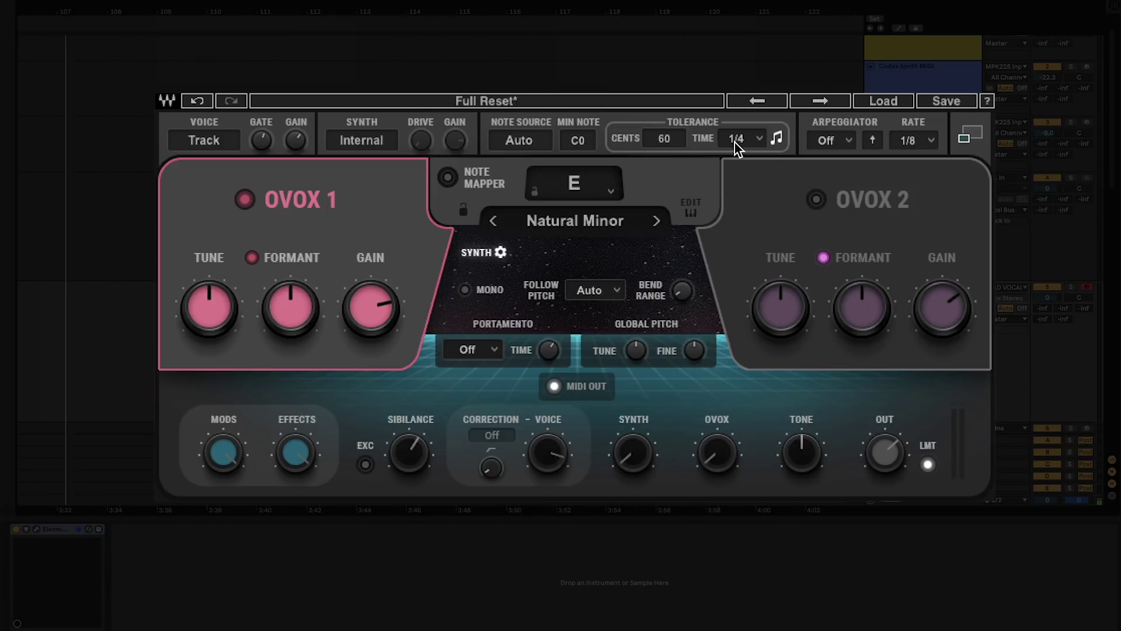
Step: Set OVox's Tolerance TIME to a tempo-synced 1/64 note
left_click(778, 139)
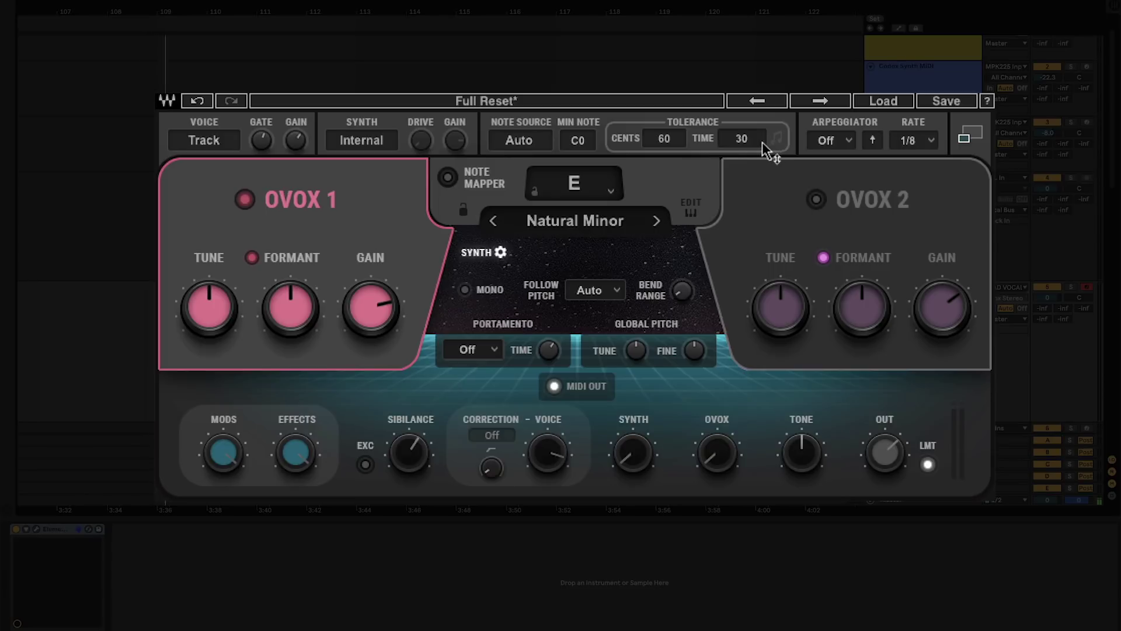
left_click_drag(762, 142, 748, 142)
left_click(776, 139)
left_click(761, 138)
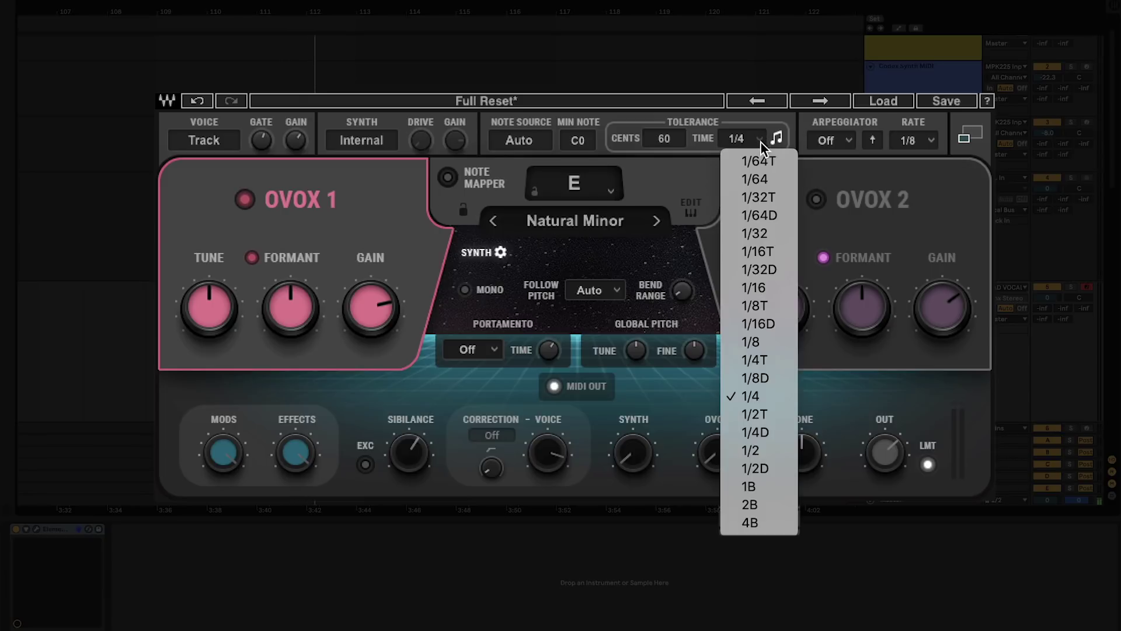
left_click(762, 179)
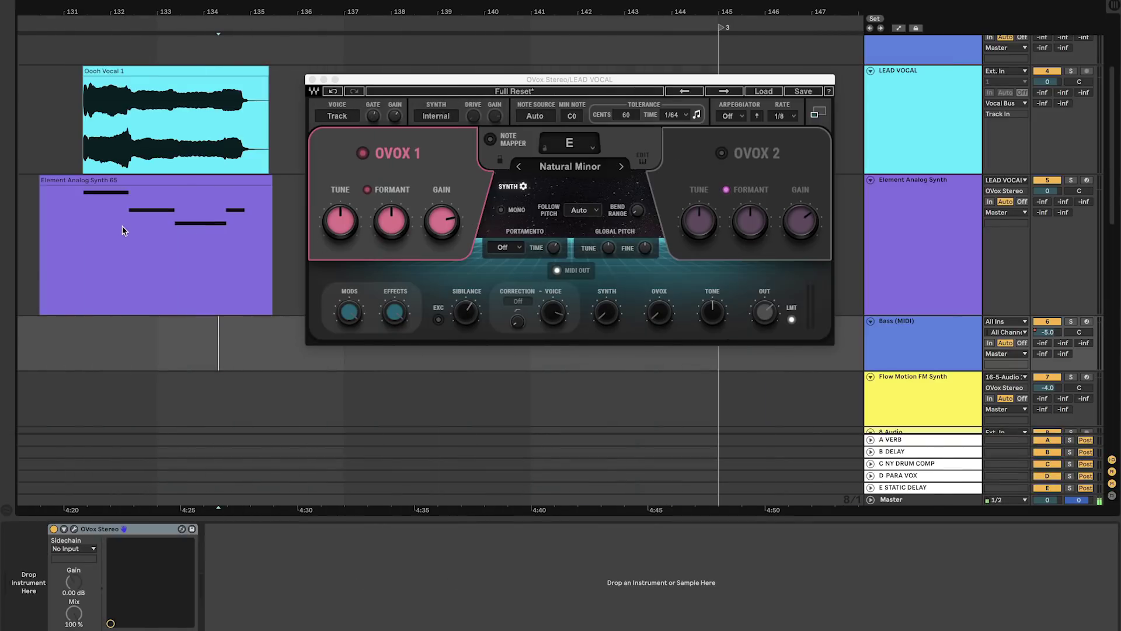
Step: Copy the recorded Element Analog Synth 65 clip onto the Bass (MIDI) track
left_click(136, 181)
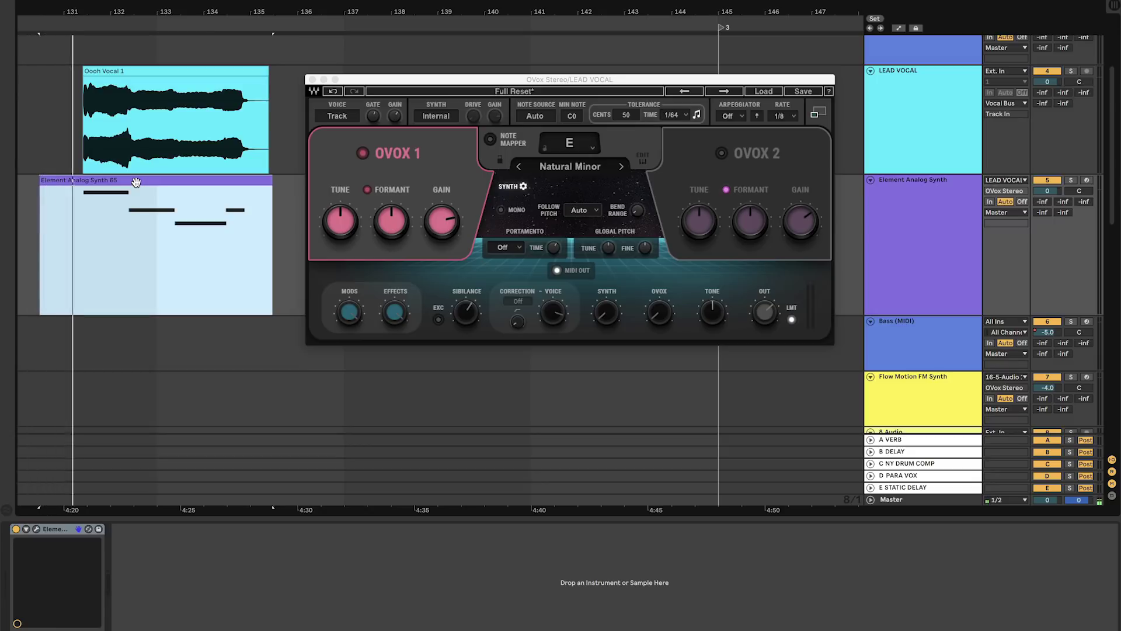
left_click_drag(136, 182, 149, 389)
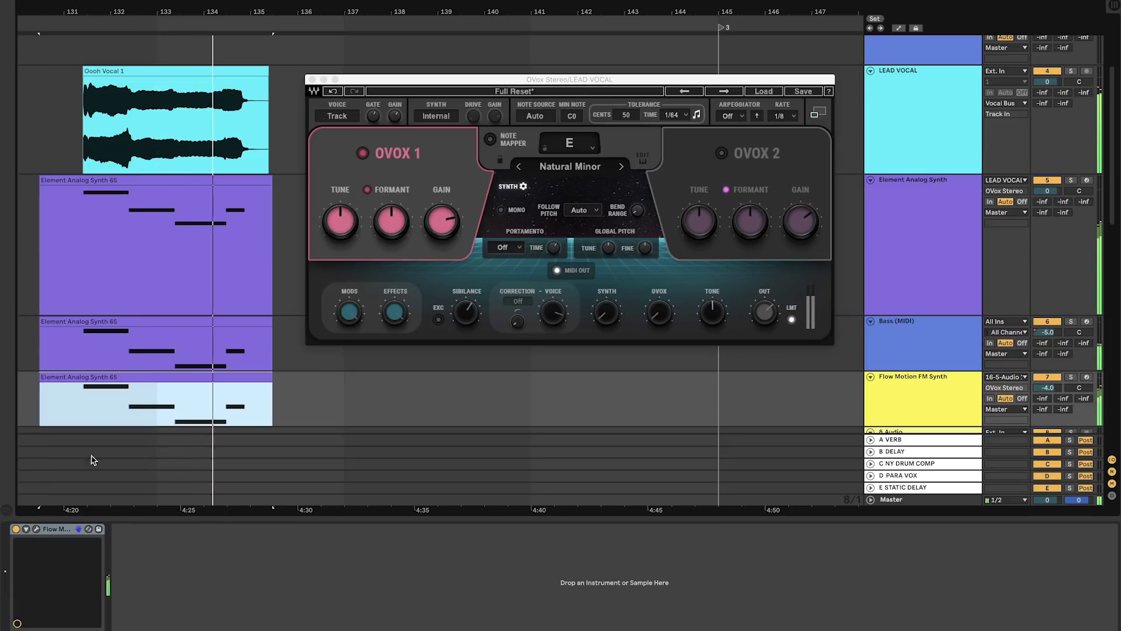
Step: Open and close the Flow Motion window, then set Element Analog Synth's MIDI From to LEAD VOCAL
left_click(36, 529)
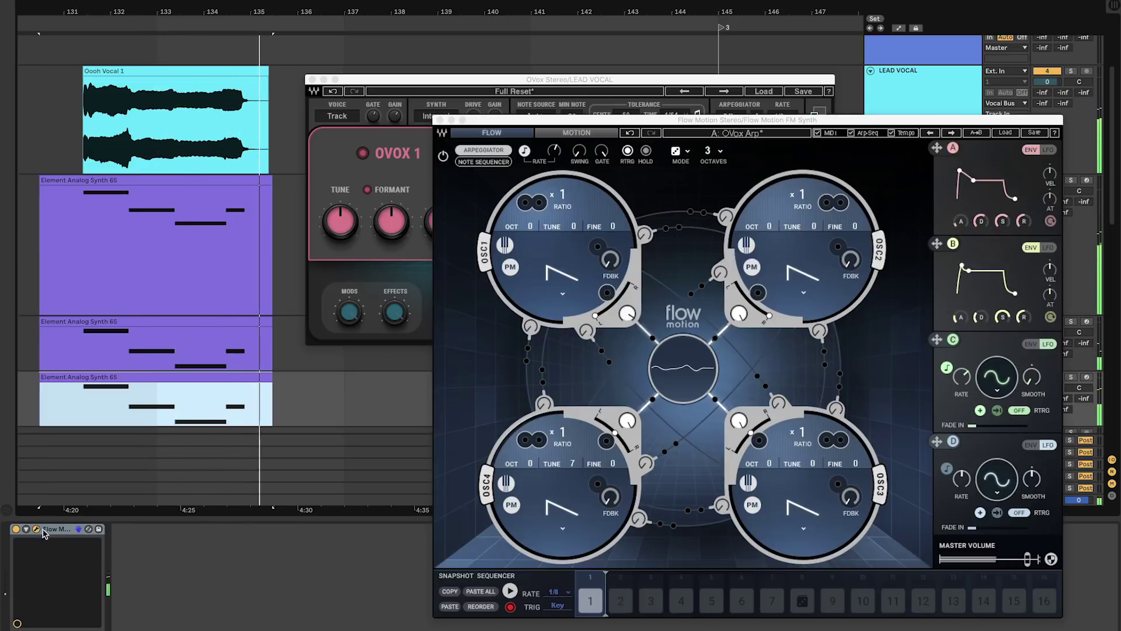
left_click(439, 121)
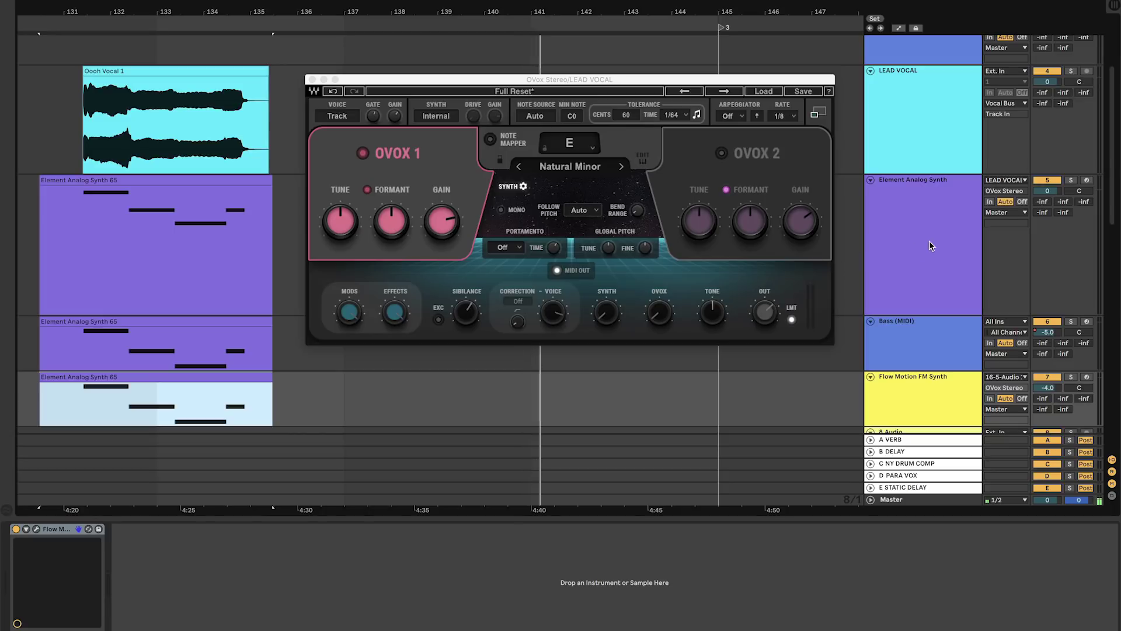
left_click(1005, 180)
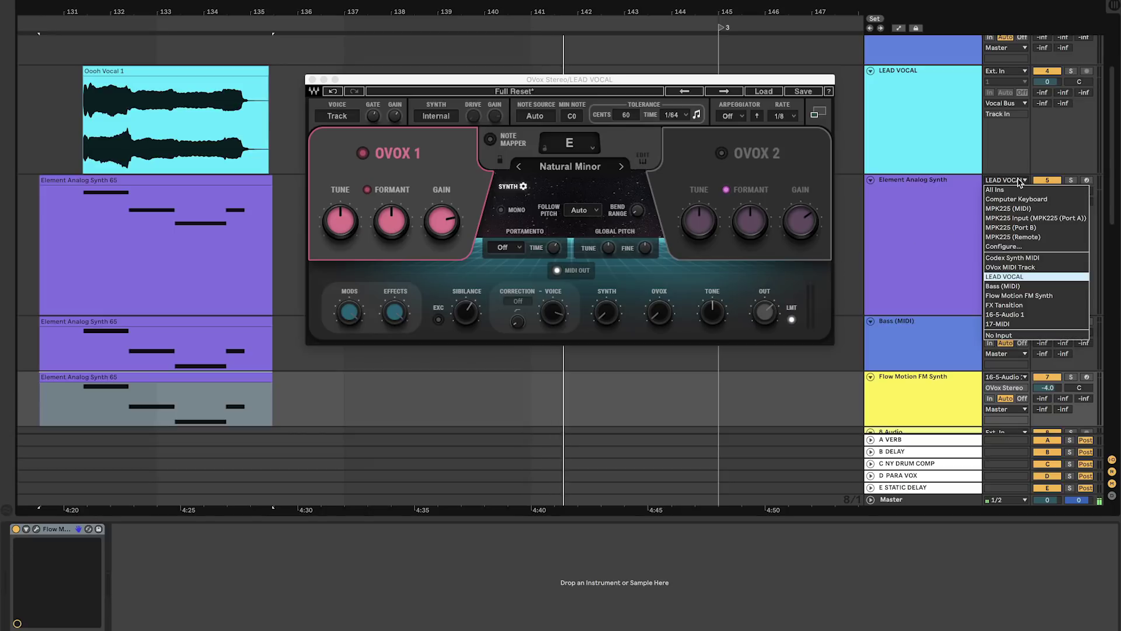
left_click(1006, 277)
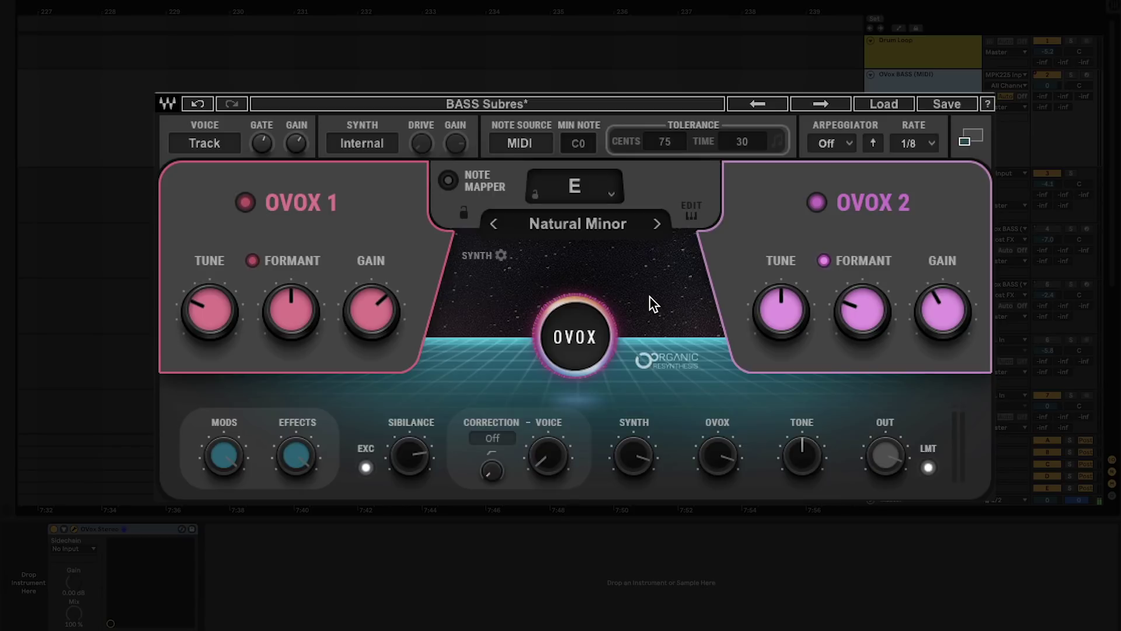
Step: Select Electric 88 Keys, set its MIDI From to OVox BASS (MIDI), then bring the bass OVox forward
left_click(692, 214)
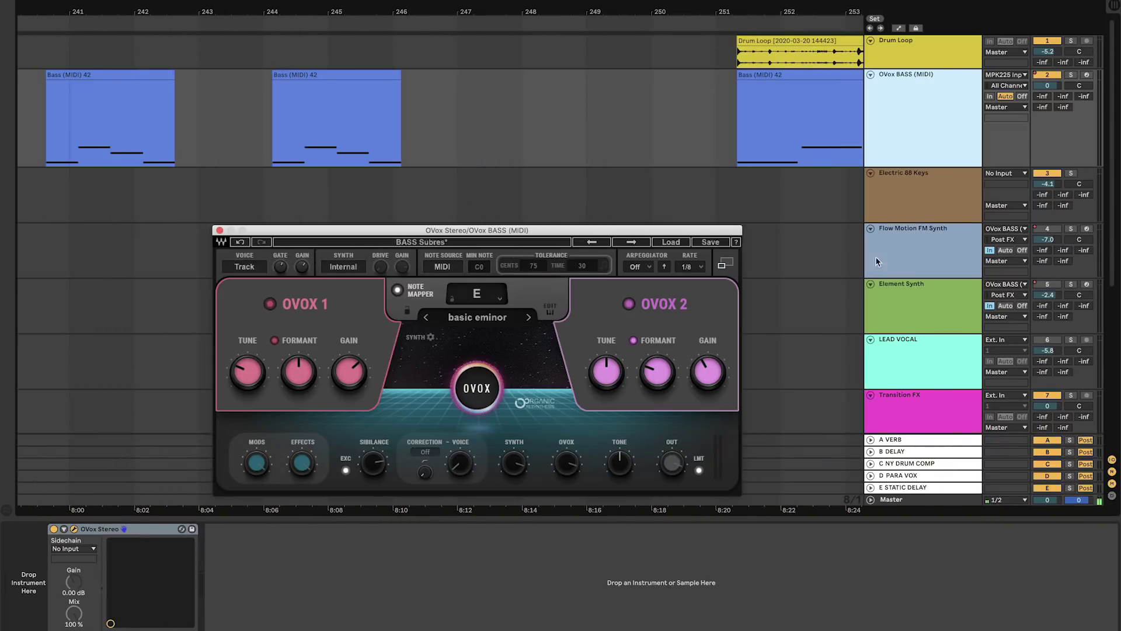
left_click(920, 189)
left_click(36, 529)
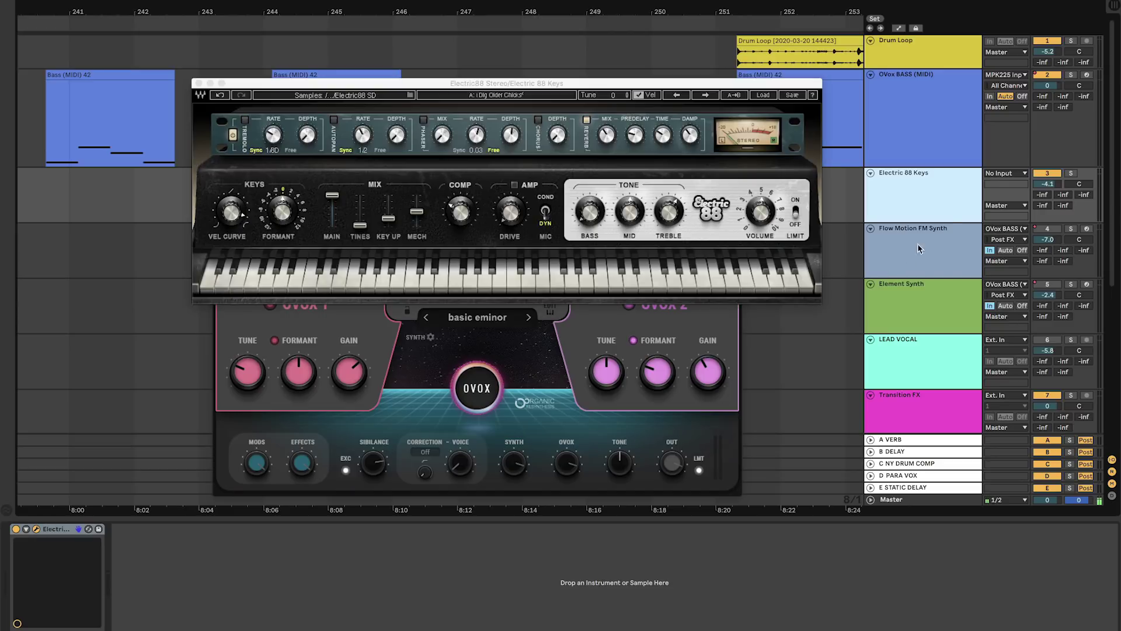
left_click(1002, 173)
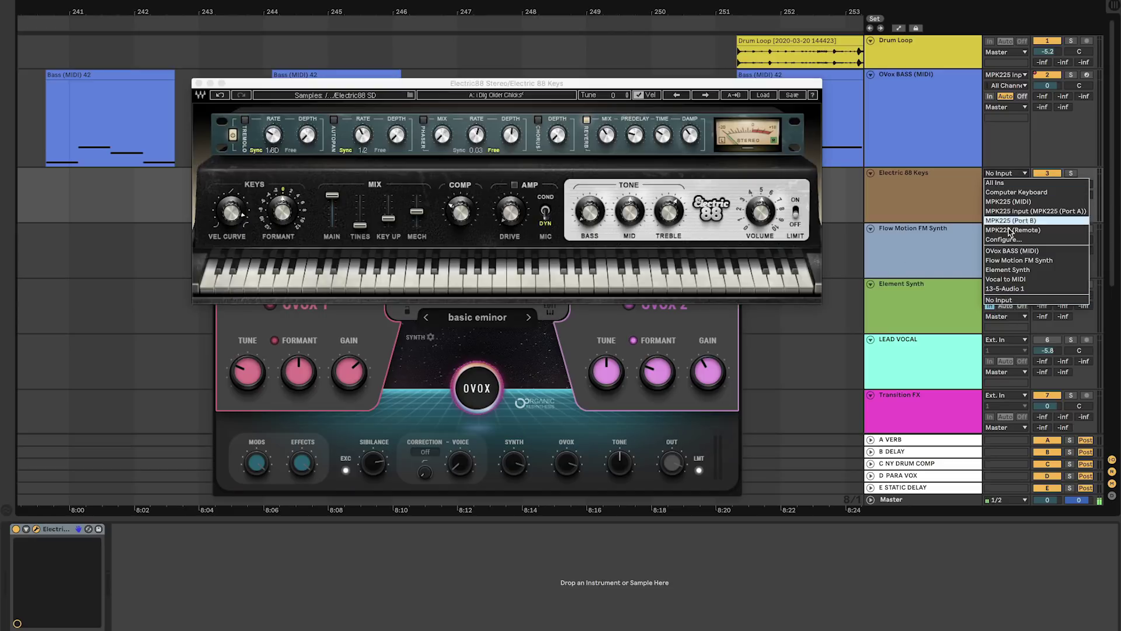
left_click(1011, 251)
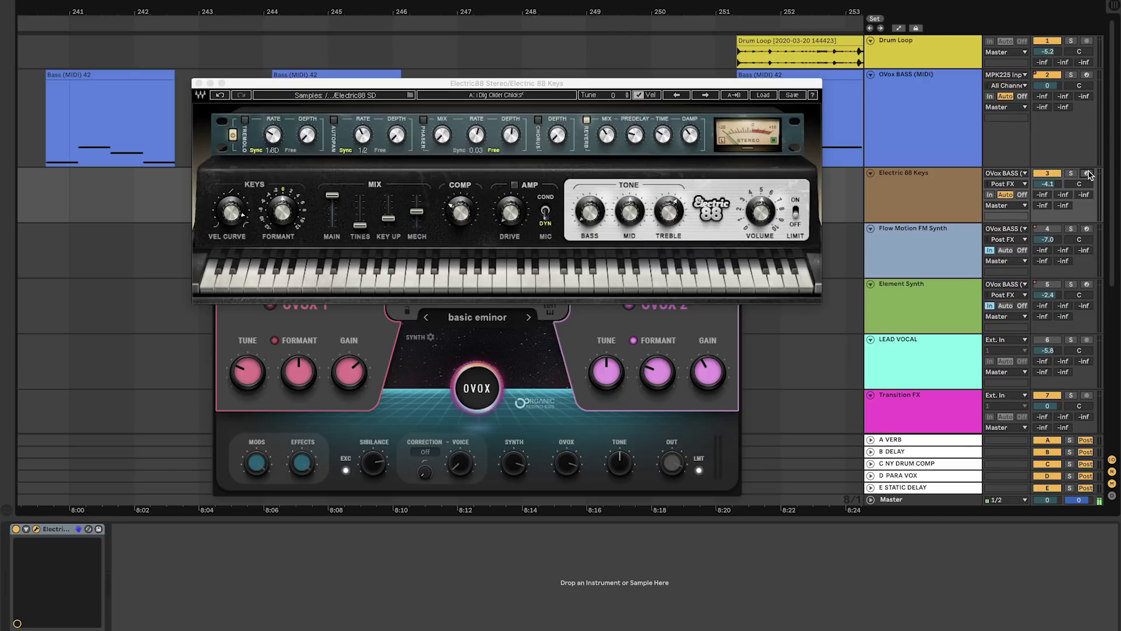
left_click(591, 349)
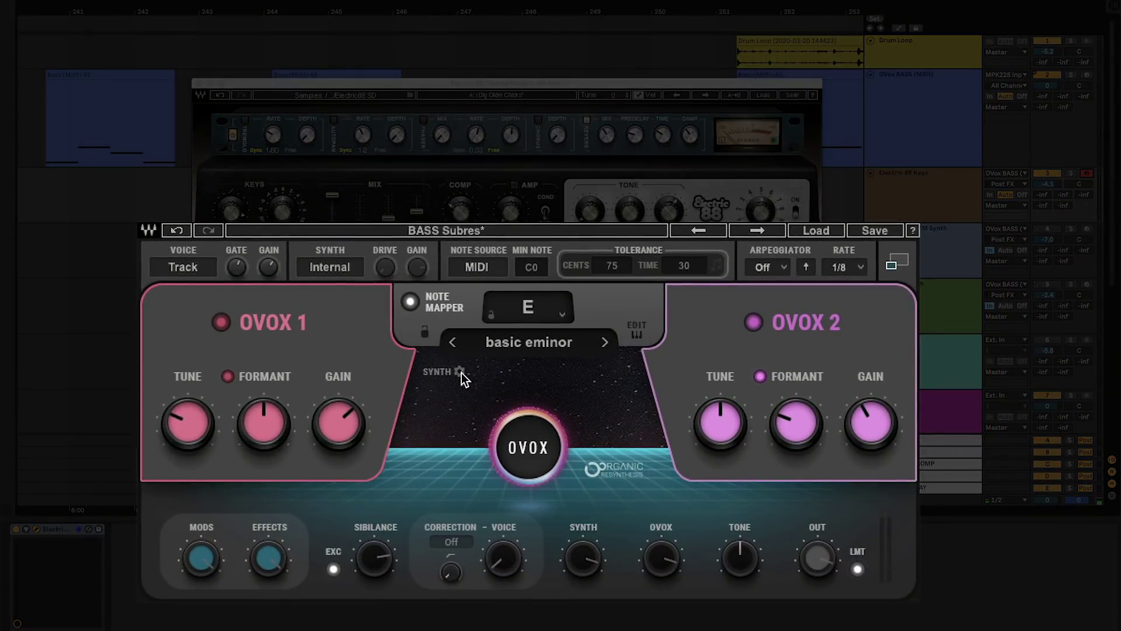
Step: Enable MIDI Out in the bass OVox, open the Note Mapper editor, and start playback
left_click(460, 372)
left_click(508, 497)
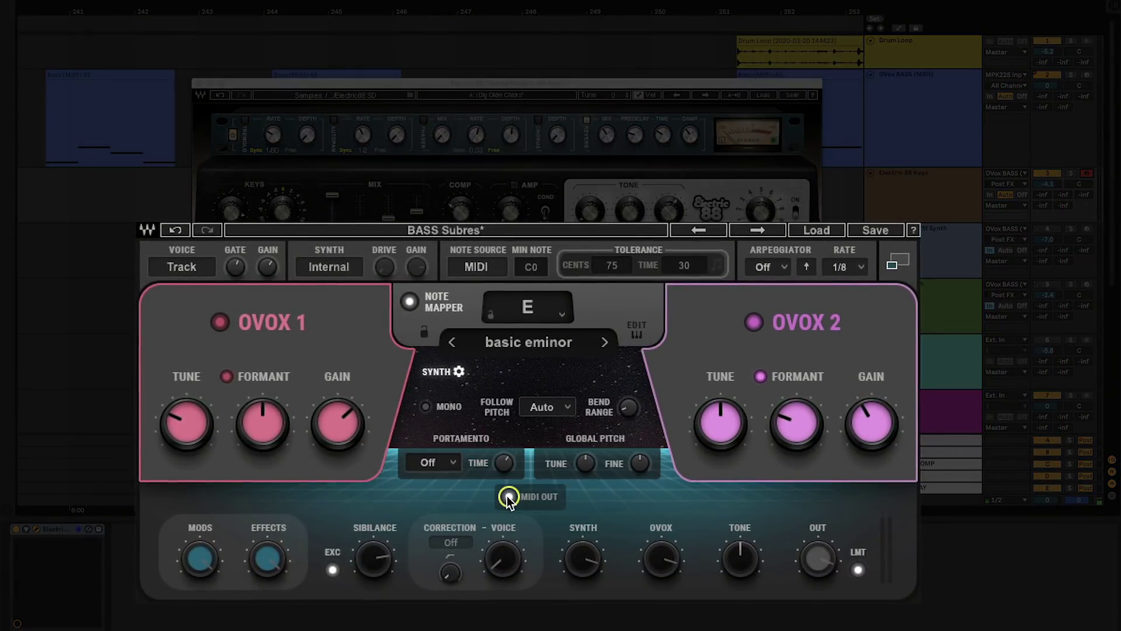
left_click(634, 336)
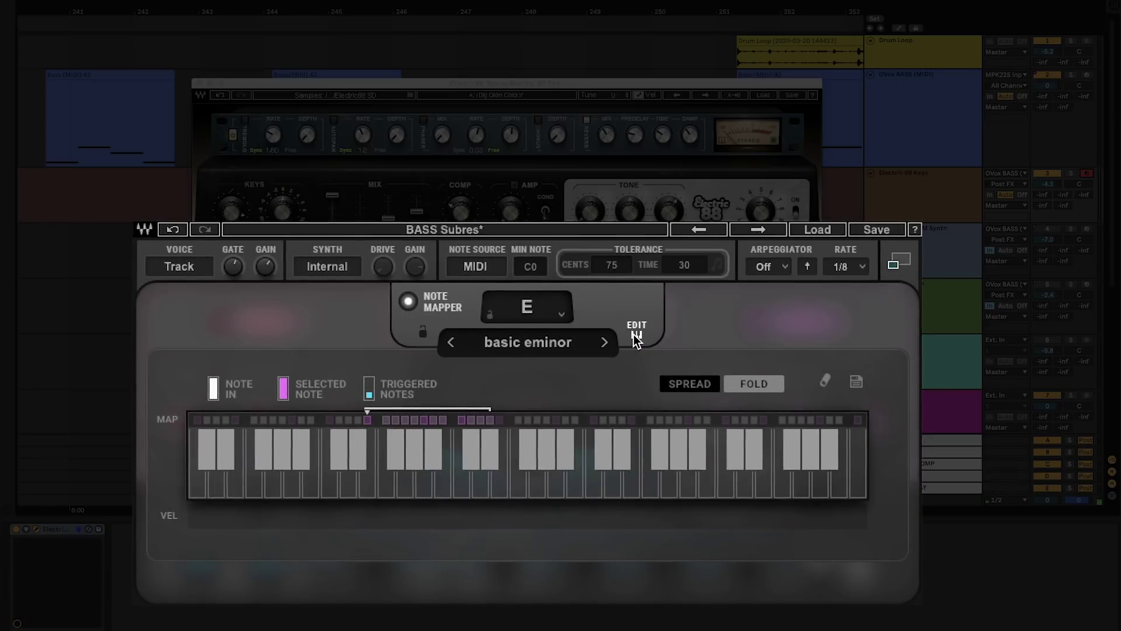
key("space")
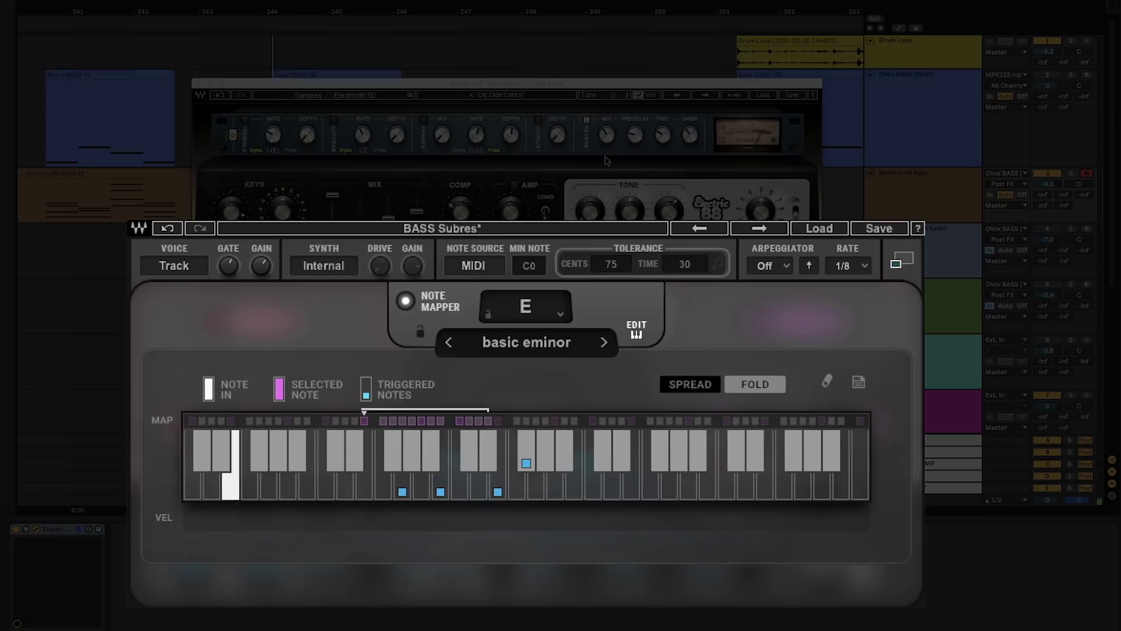
left_click(731, 107)
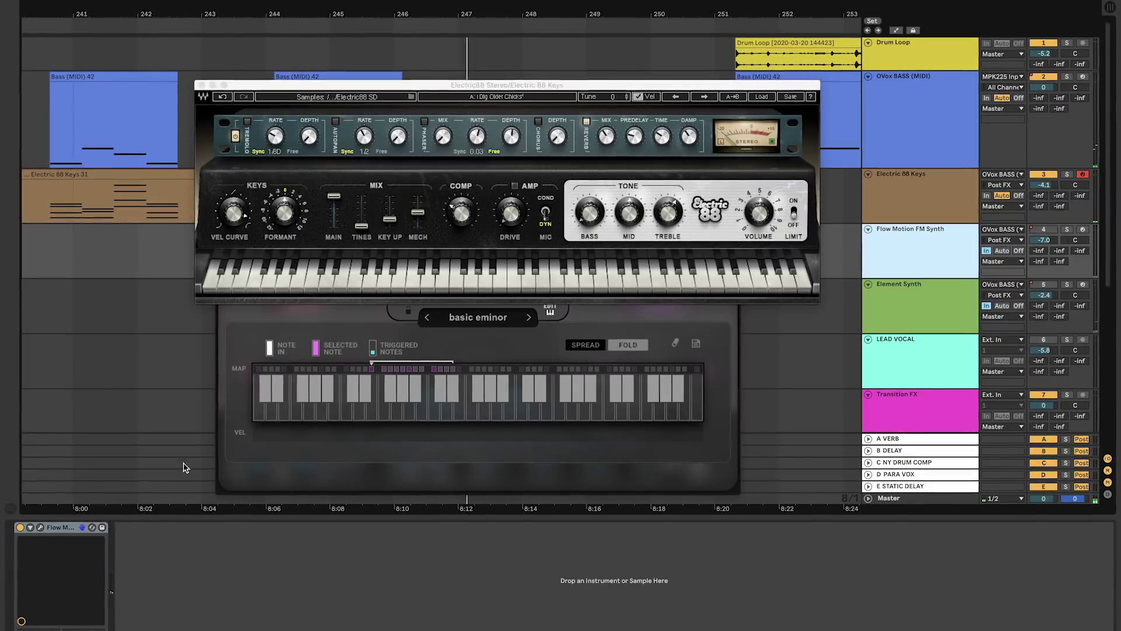
Step: Open the Flow Motion and Element synth windows, then play with OVox BASS selected to hear all three synths
left_click(42, 528)
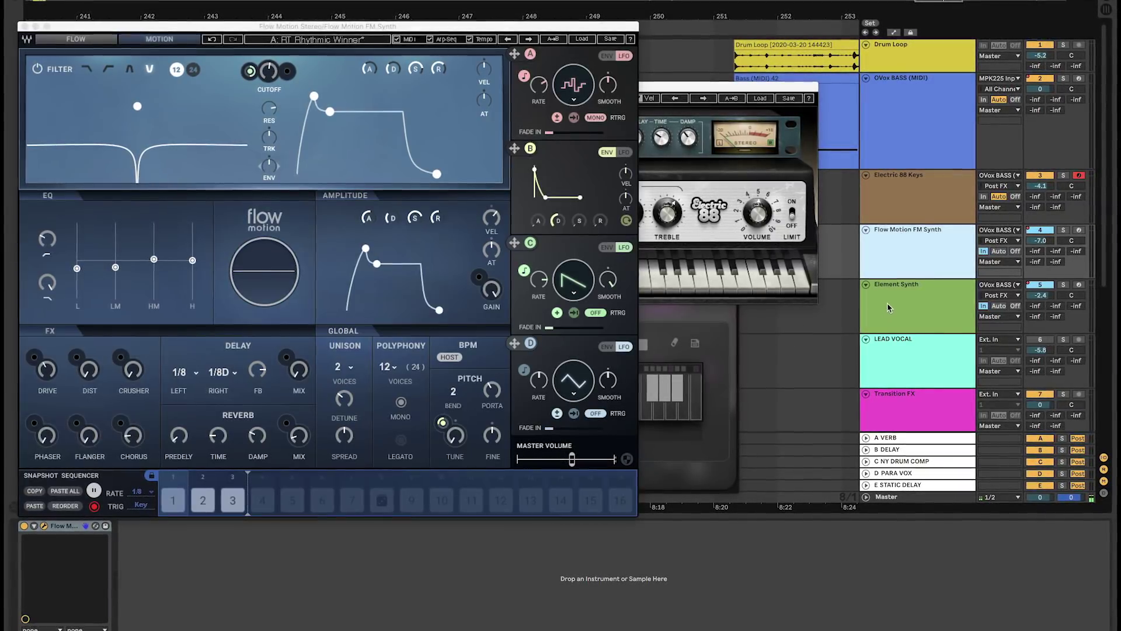
key("Down")
left_click(46, 528)
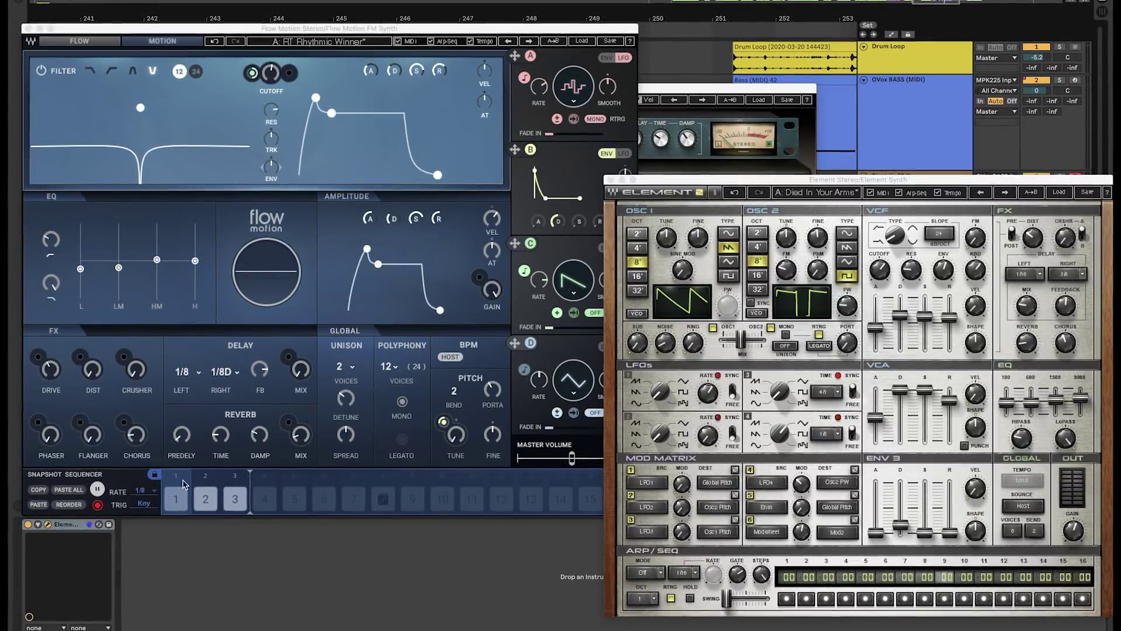
left_click(923, 124)
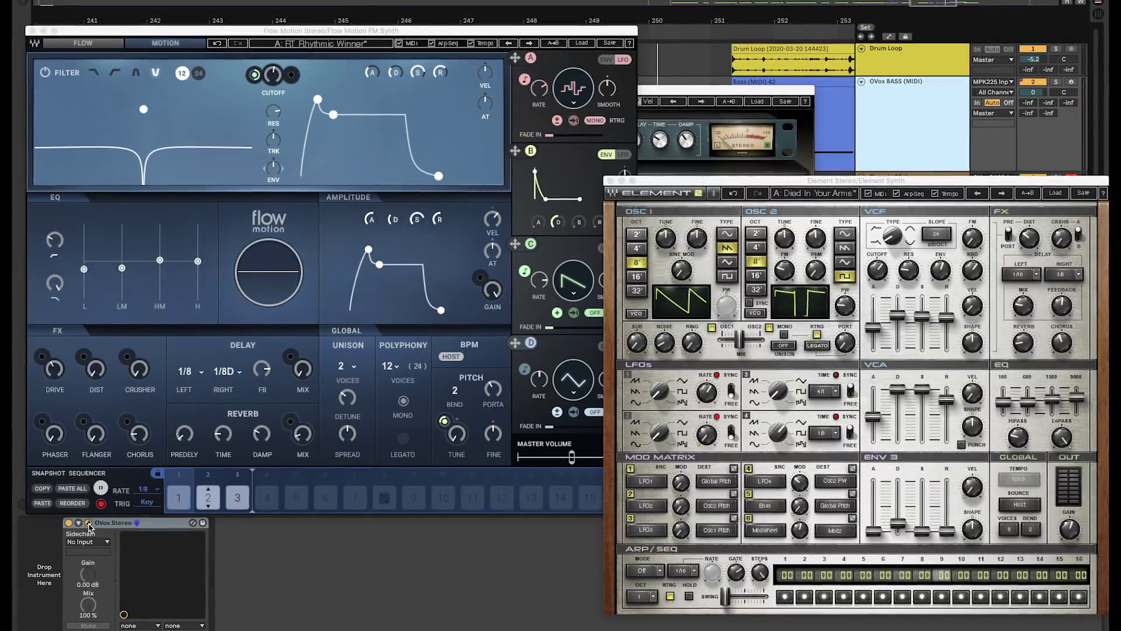
key("space")
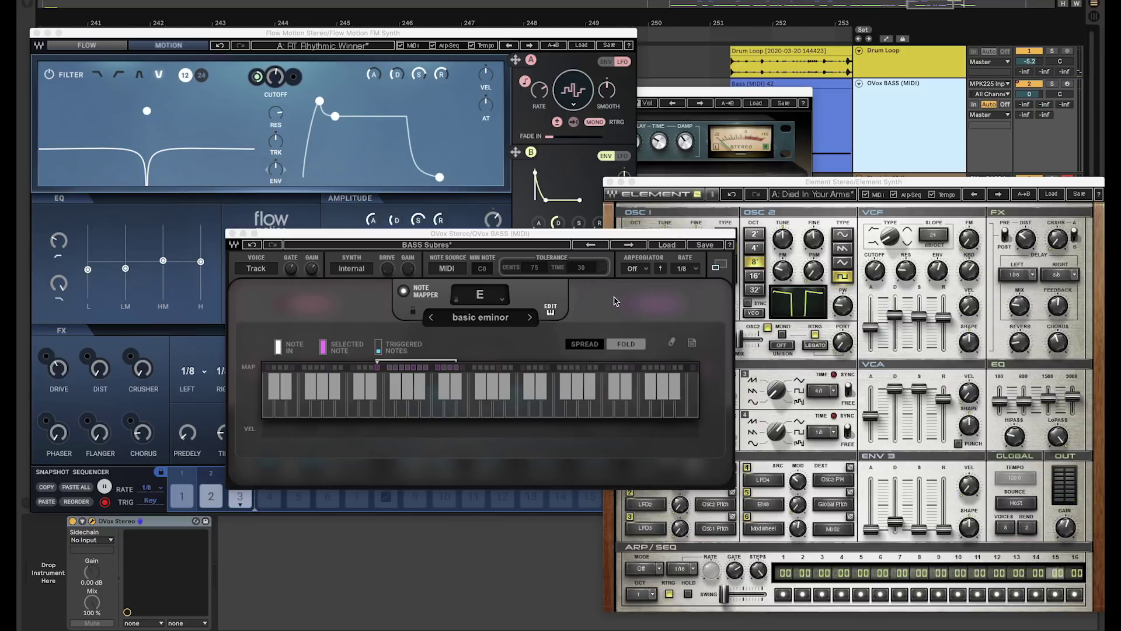
Step: Close the Element, Flow Motion and Electric 88 plugin windows
left_click(610, 183)
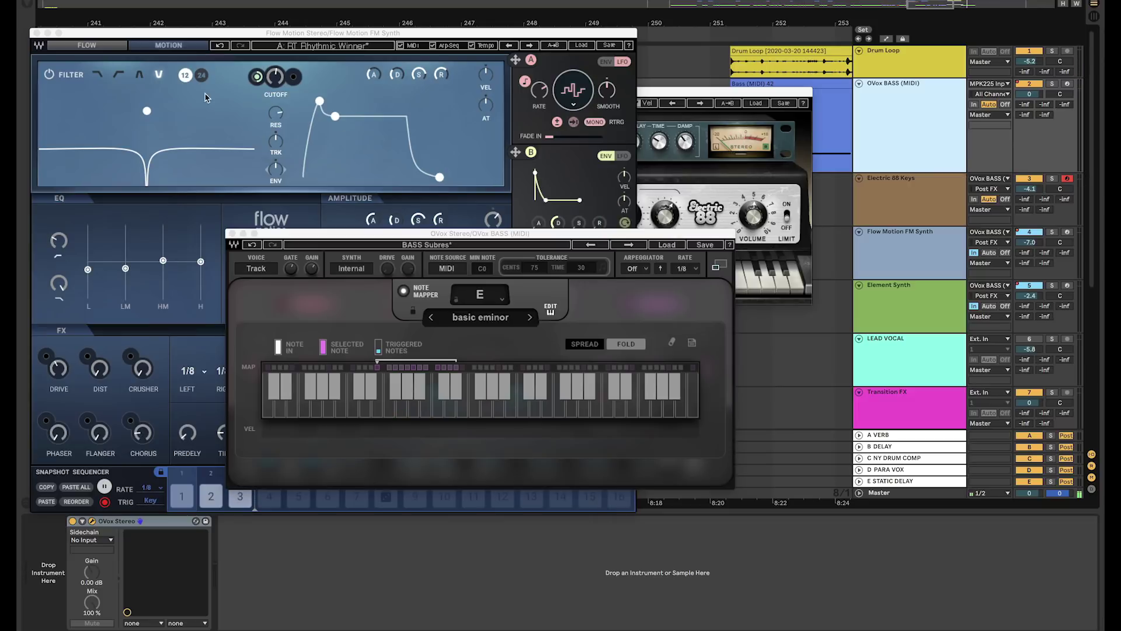
left_click(36, 34)
left_click(213, 91)
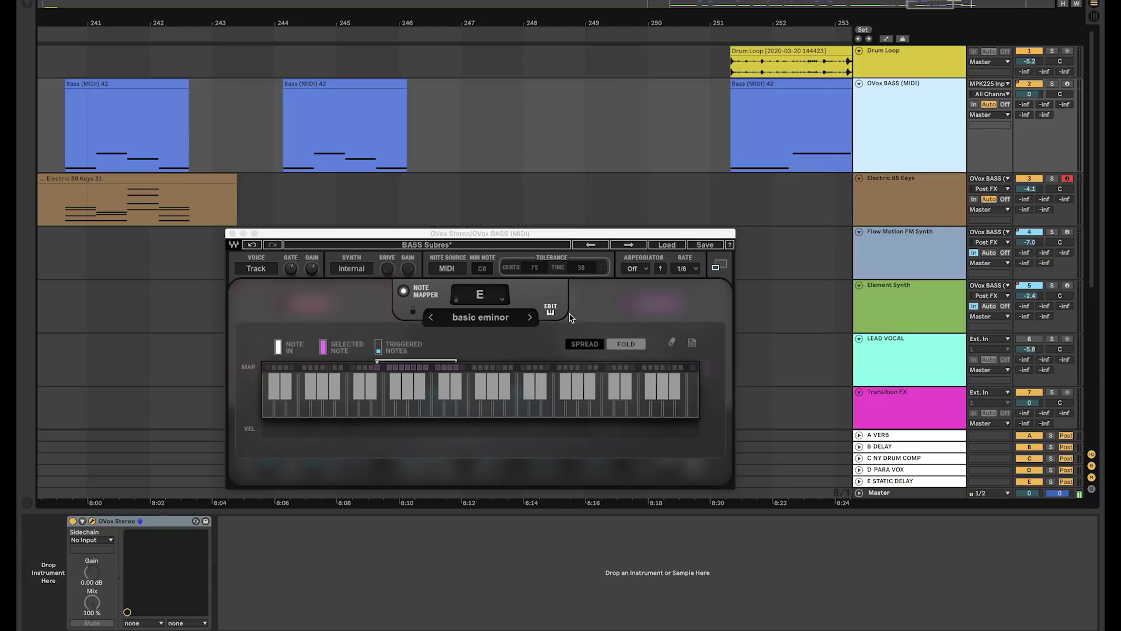
Step: Exit the OVox Note Mapper editor to return to the main OVOX 1 / OVOX 2 panel
left_click(550, 312)
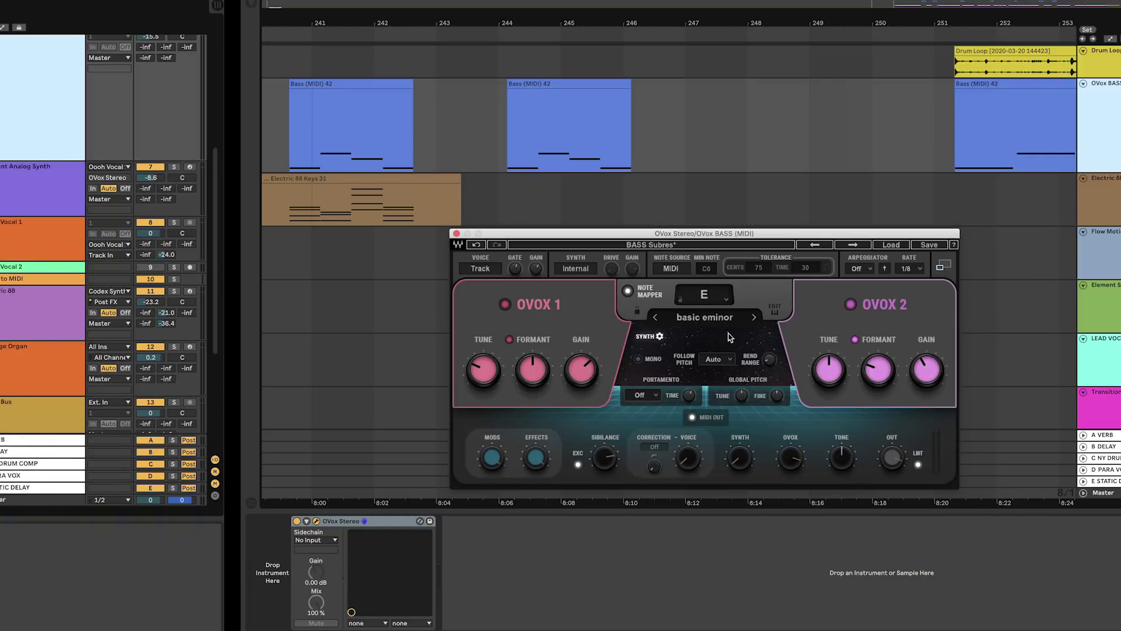